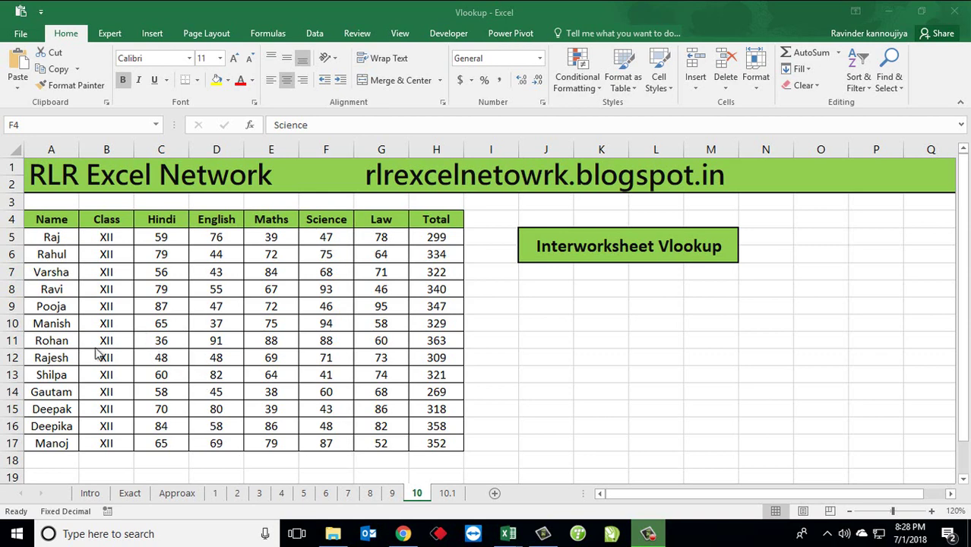
Highlight the Name, Class, subject and Total columns of the marks table, then switch to sheet 10.1.
{"action": "left_click", "coordinate": [59, 257]}
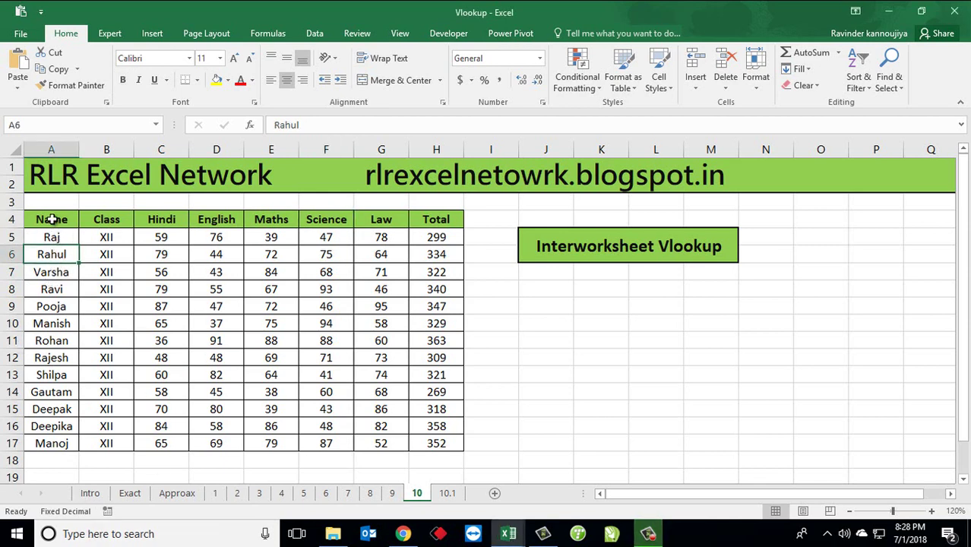
{"action": "left_click_drag", "start_coordinate": [50, 220], "coordinate": [72, 447]}
{"action": "left_click_drag", "start_coordinate": [115, 219], "coordinate": [121, 445]}
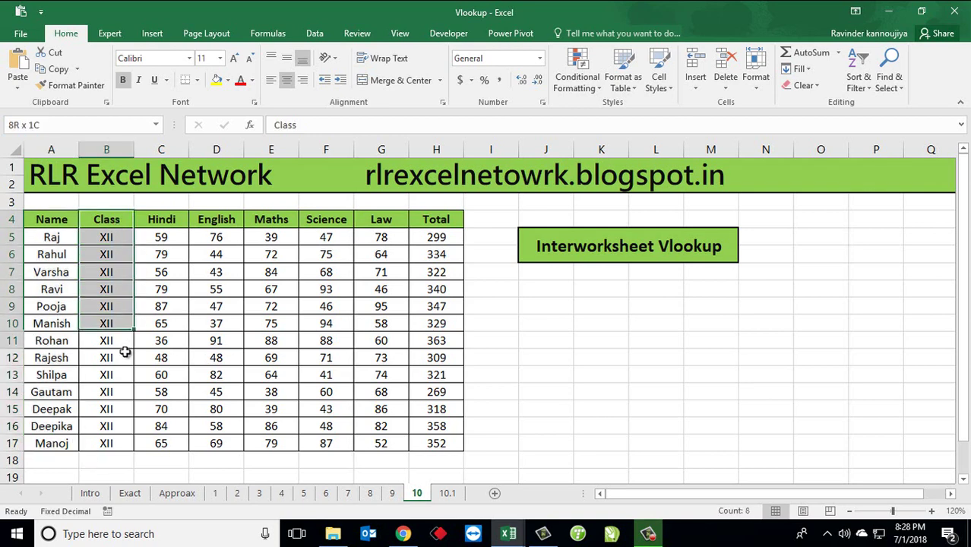
{"action": "mouse_move", "coordinate": [180, 222]}
{"action": "left_mouse_down"}
{"action": "mouse_move", "coordinate": [417, 226]}
{"action": "mouse_move", "coordinate": [418, 443]}
{"action": "left_mouse_up"}
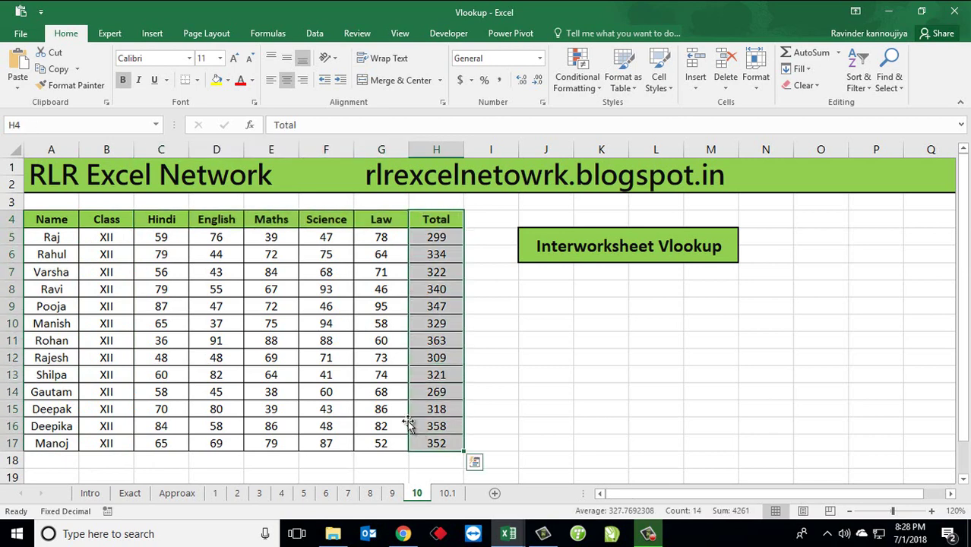
{"action": "left_click", "coordinate": [380, 374]}
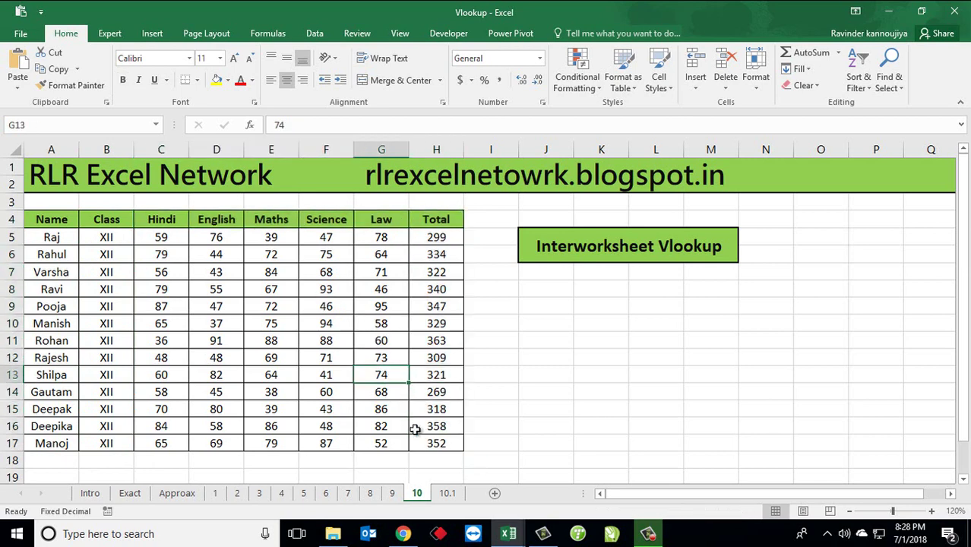
{"action": "left_click", "coordinate": [448, 494]}
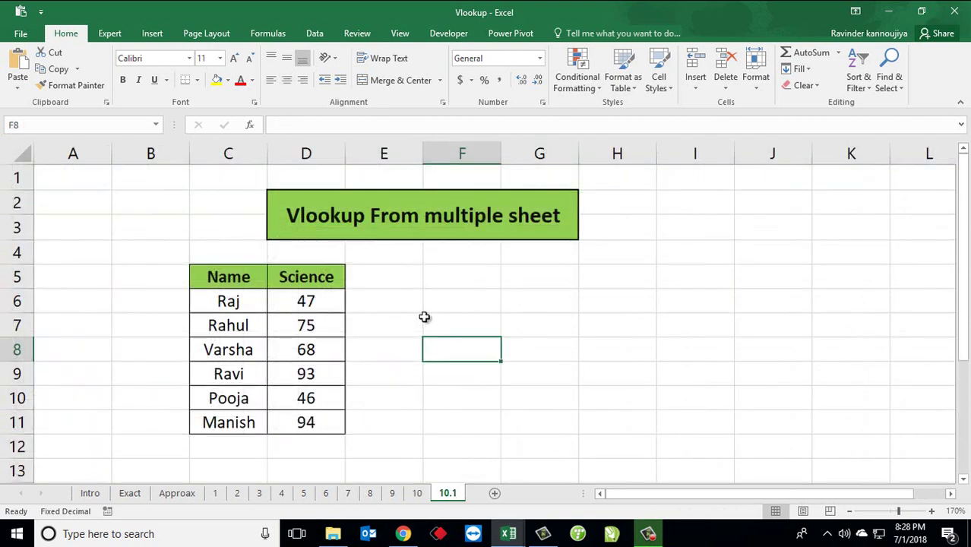
{"action": "left_click", "coordinate": [234, 301]}
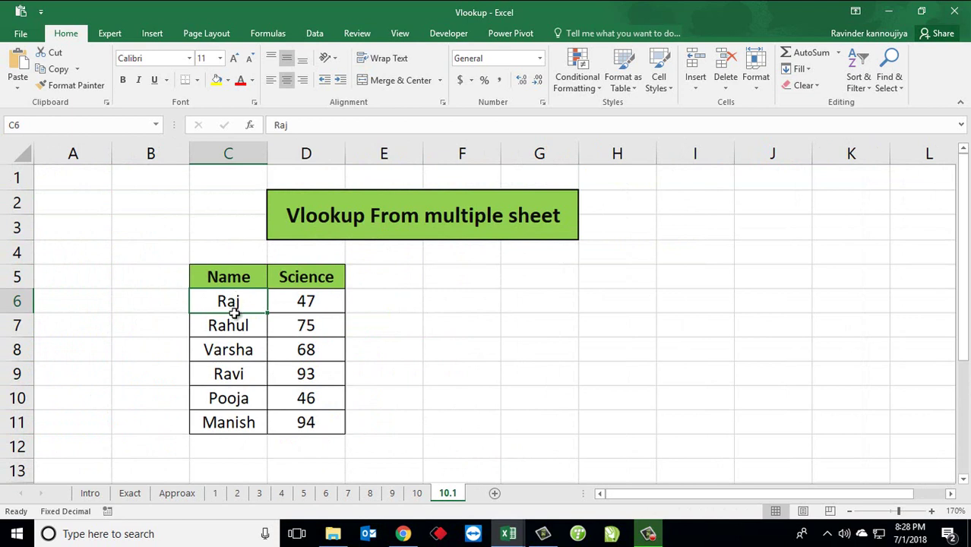
{"action": "left_click_drag", "start_coordinate": [232, 307], "coordinate": [237, 421]}
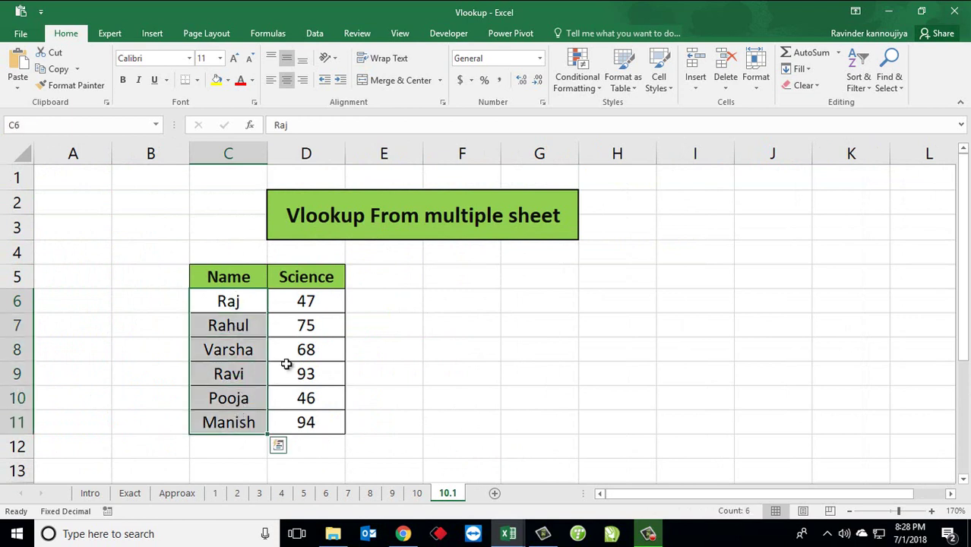
{"action": "left_click_drag", "start_coordinate": [318, 301], "coordinate": [318, 422]}
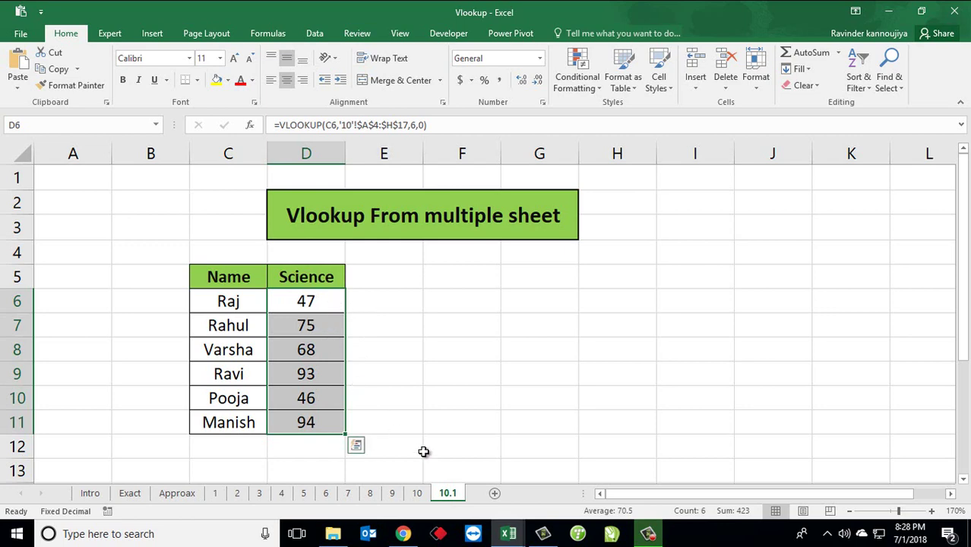
{"action": "left_click", "coordinate": [416, 492]}
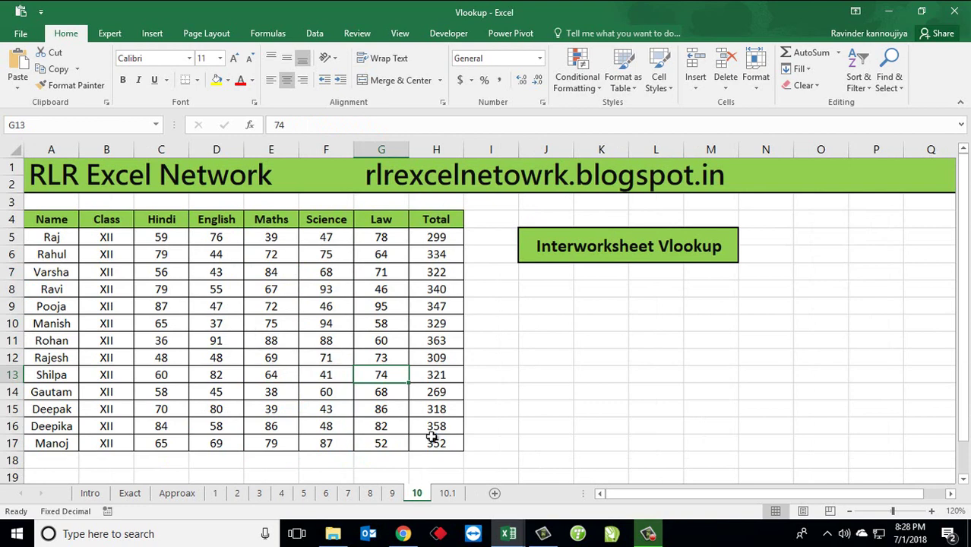
{"action": "left_click", "coordinate": [447, 493]}
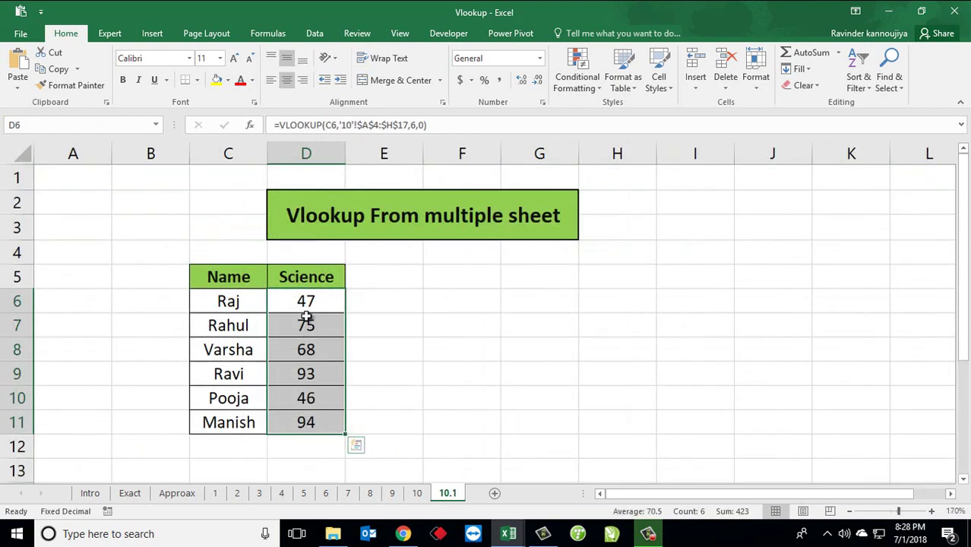
Clear the Science scores in D6:D11 and return to cell D6.
{"action": "key", "text": "Delete"}
{"action": "key", "text": "Up"}
{"action": "key", "text": "Down"}
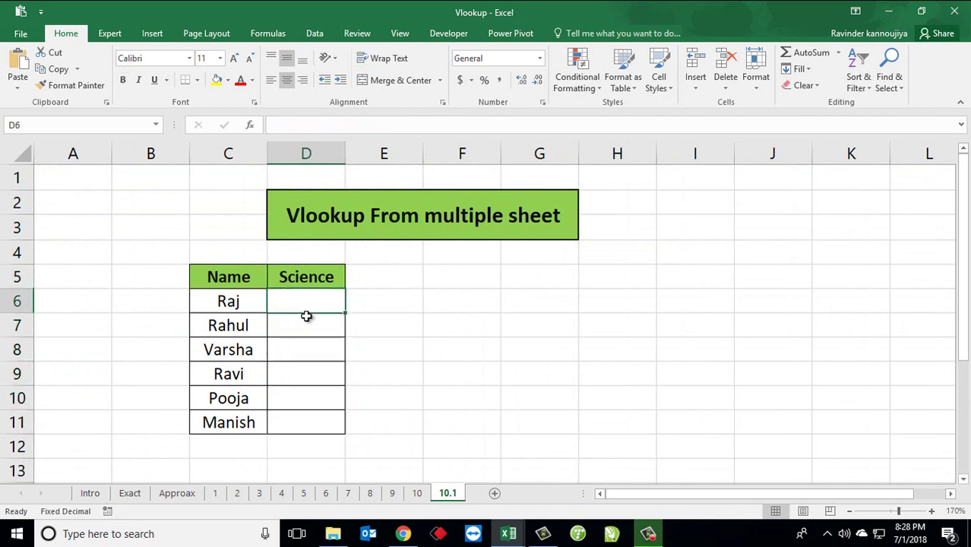
Start =VLOOKUP(C6, in D6 using C6 as the lookup value.
{"action": "type", "text": "=vlo"}
{"action": "key", "text": "Tab"}
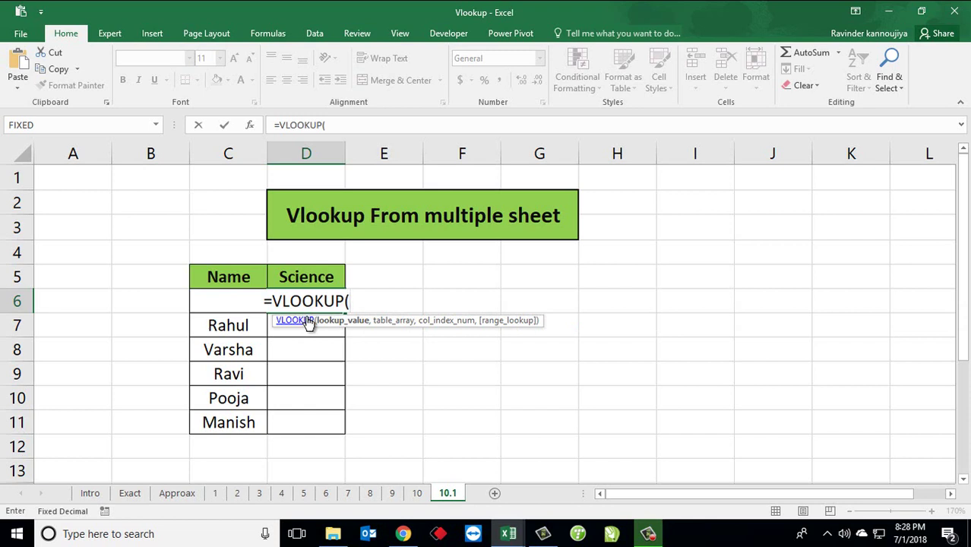
{"action": "key", "text": "Left"}
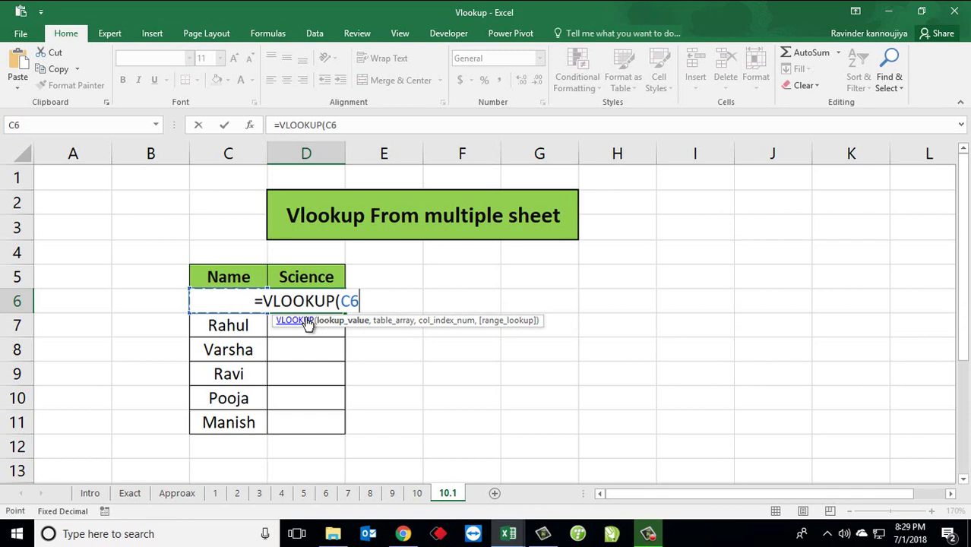
{"action": "type", "text": ","}
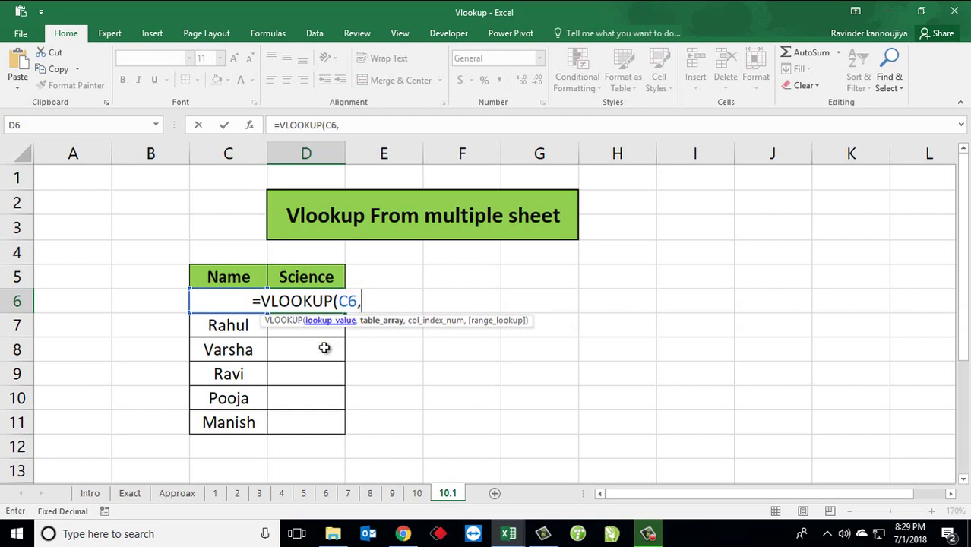
Add sheet 10's range A4:H17 as the lookup table, followed by a comma.
{"action": "left_click", "coordinate": [417, 493]}
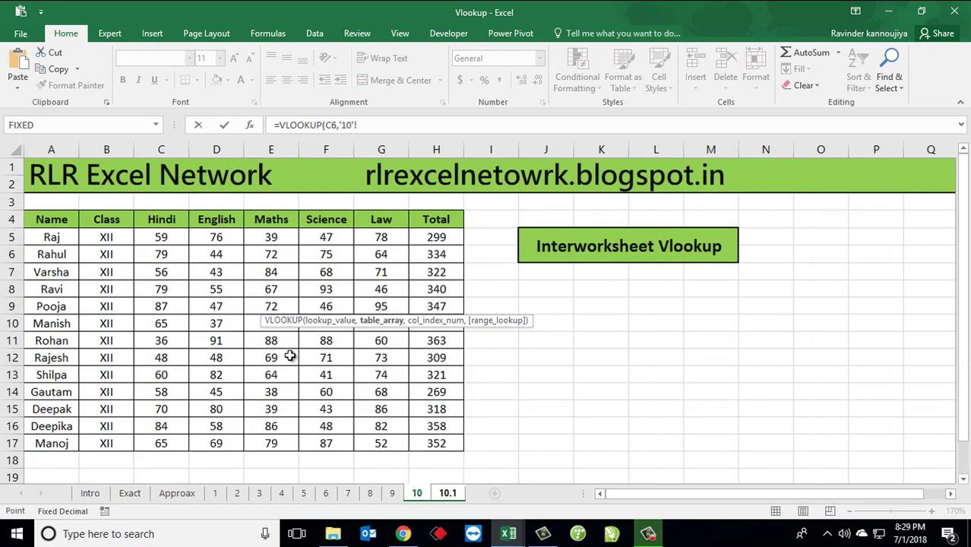
{"action": "left_click", "coordinate": [54, 220]}
{"action": "left_click_drag", "start_coordinate": [94, 232], "coordinate": [429, 442]}
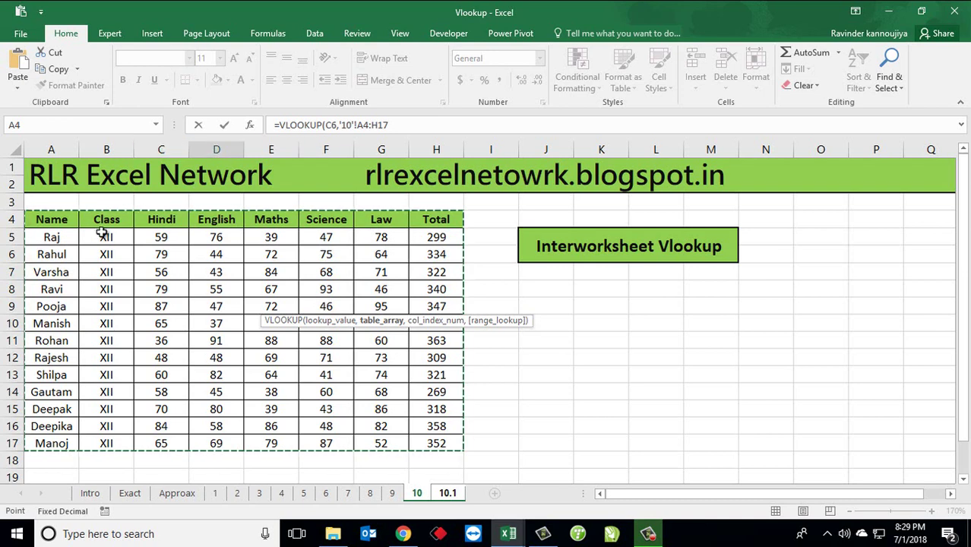
{"action": "left_click", "coordinate": [453, 125]}
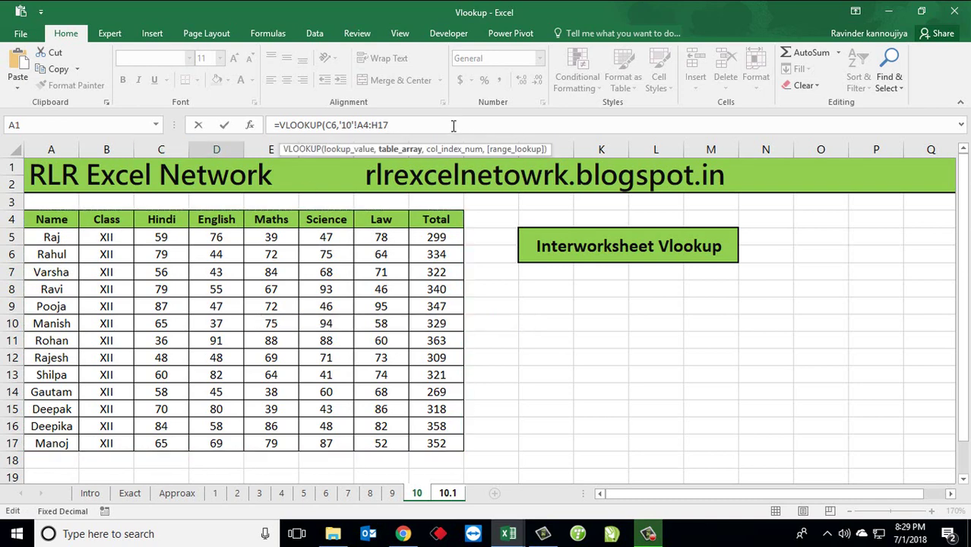
{"action": "type", "text": ","}
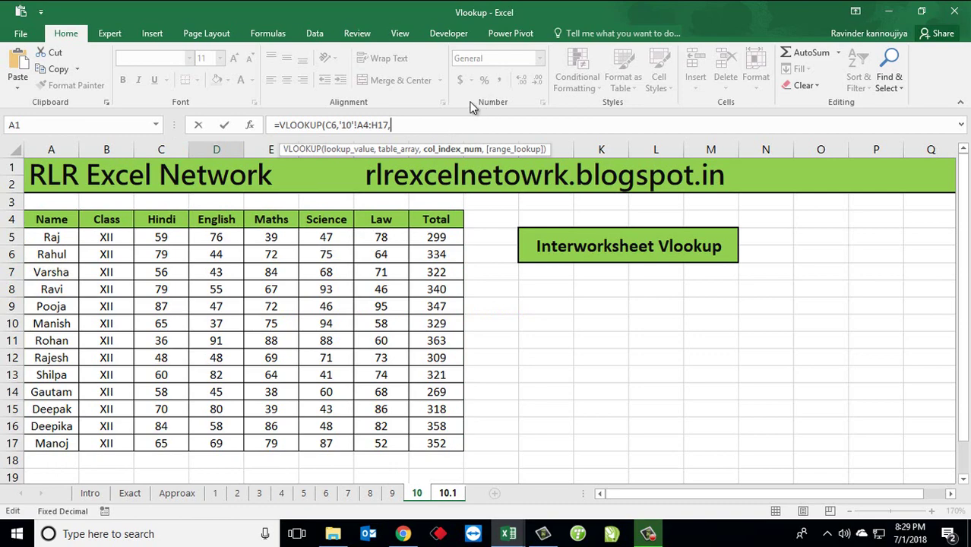
Remove the stray sheet reference and trailing comma, leaving =VLOOKUP(C6,'10'!
{"action": "left_click", "coordinate": [452, 492]}
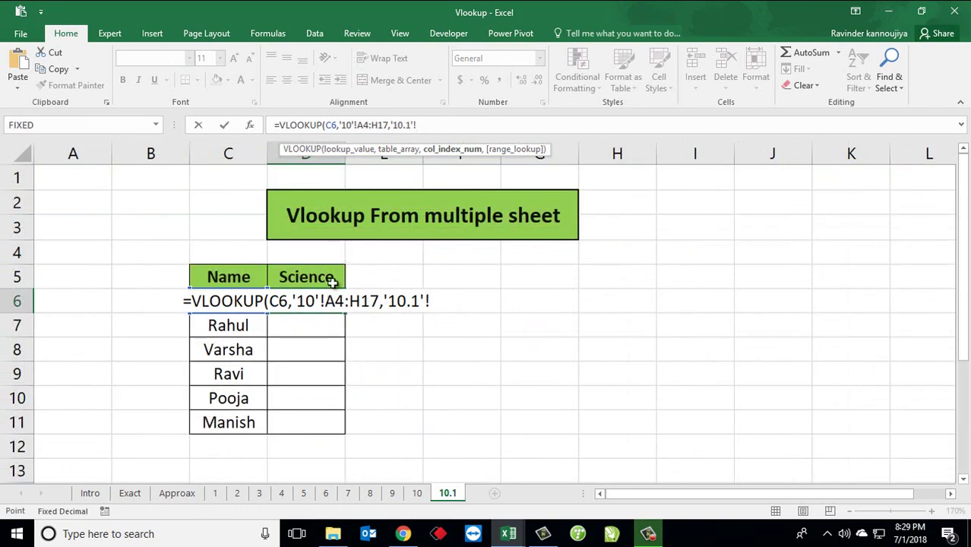
{"action": "left_click", "coordinate": [416, 492]}
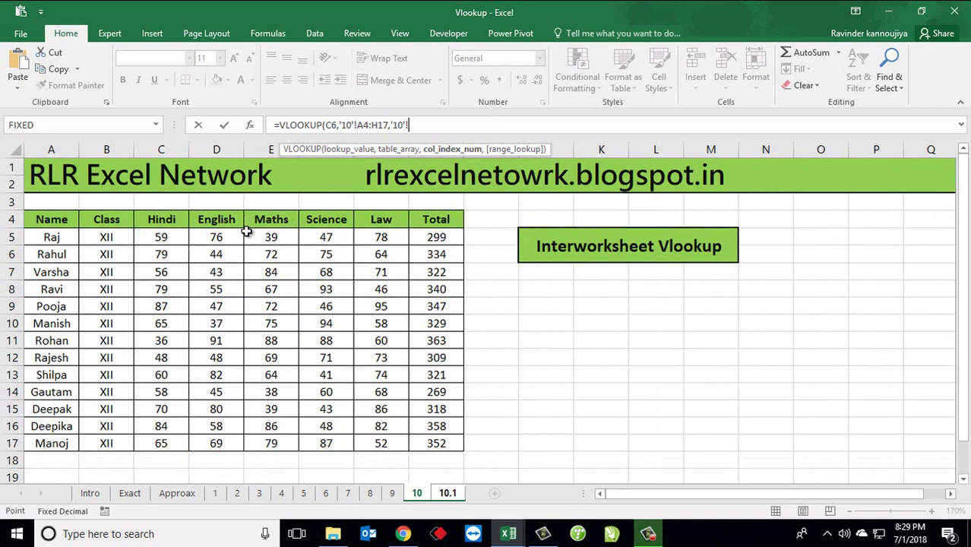
{"action": "key", "text": "BackSpace"}
{"action": "key", "text": "BackSpace"}
{"action": "key", "text": "BackSpace"}
{"action": "key", "text": "BackSpace"}
{"action": "key", "text": "BackSpace"}
{"action": "key", "text": "BackSpace"}
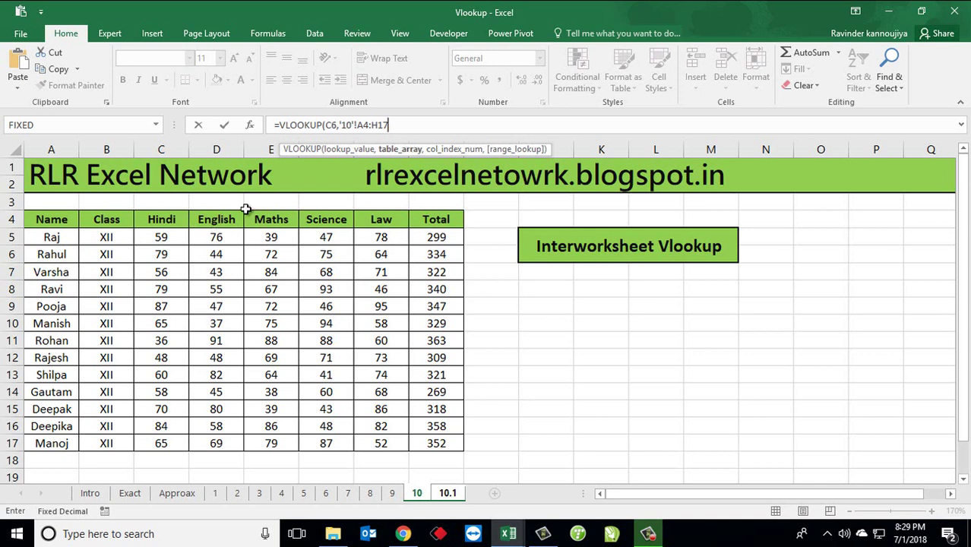
{"action": "key", "text": "BackSpace"}
{"action": "key", "text": "BackSpace"}
{"action": "key", "text": "BackSpace"}
{"action": "key", "text": "BackSpace"}
{"action": "key", "text": "BackSpace"}
{"action": "key", "text": "BackSpace"}
Re-enter D6 as =VLOOKUP(C6,'10'!A4:H17,6,0), returning Raj's Science score 47.
{"action": "key", "text": "Escape"}
{"action": "type", "text": "="}
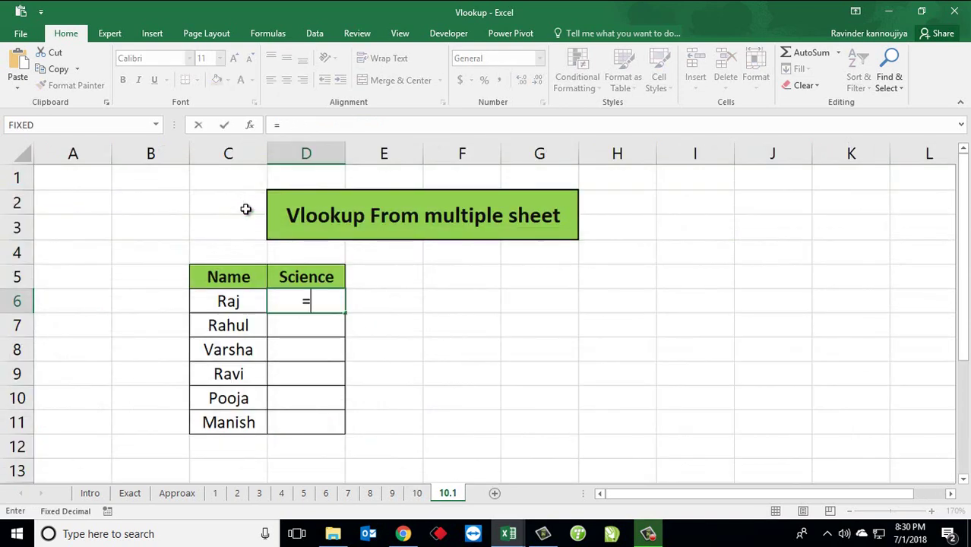
{"action": "type", "text": "vl"}
{"action": "key", "text": "Tab"}
{"action": "key", "text": "Left"}
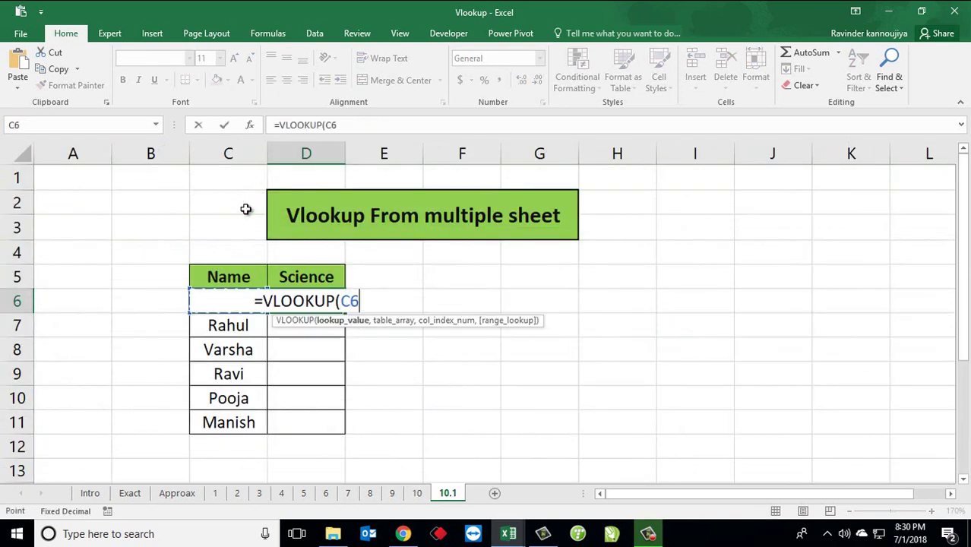
{"action": "type", "text": ","}
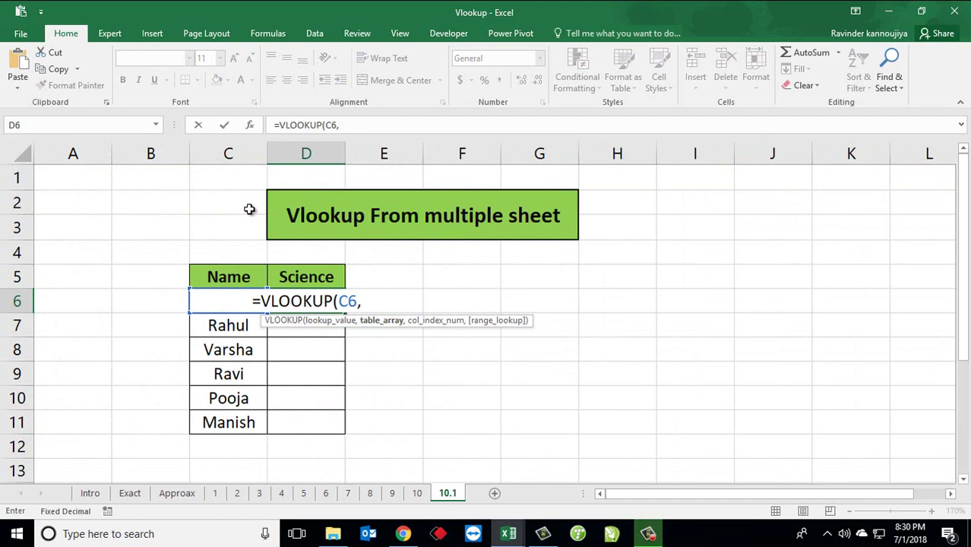
{"action": "left_click", "coordinate": [416, 493]}
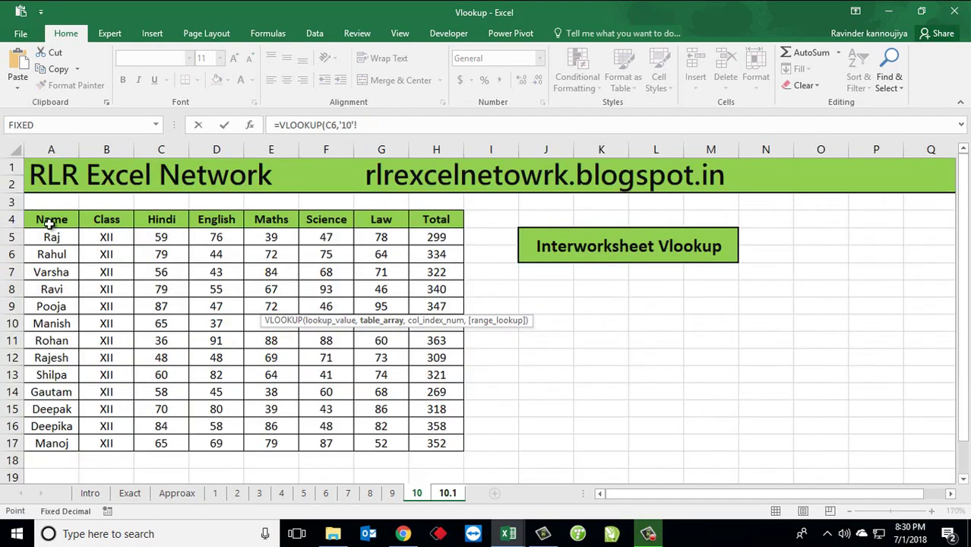
{"action": "left_click_drag", "start_coordinate": [51, 219], "coordinate": [431, 445]}
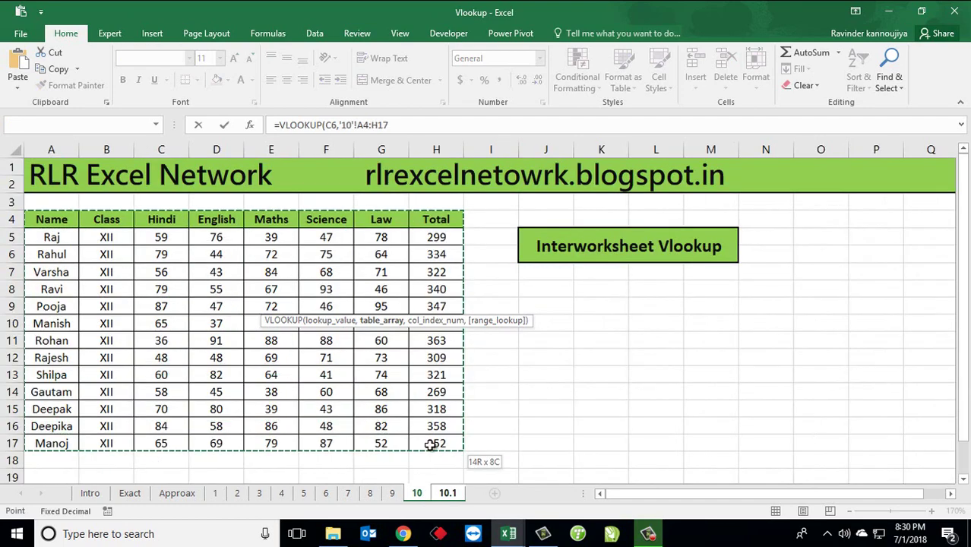
{"action": "type", "text": ","}
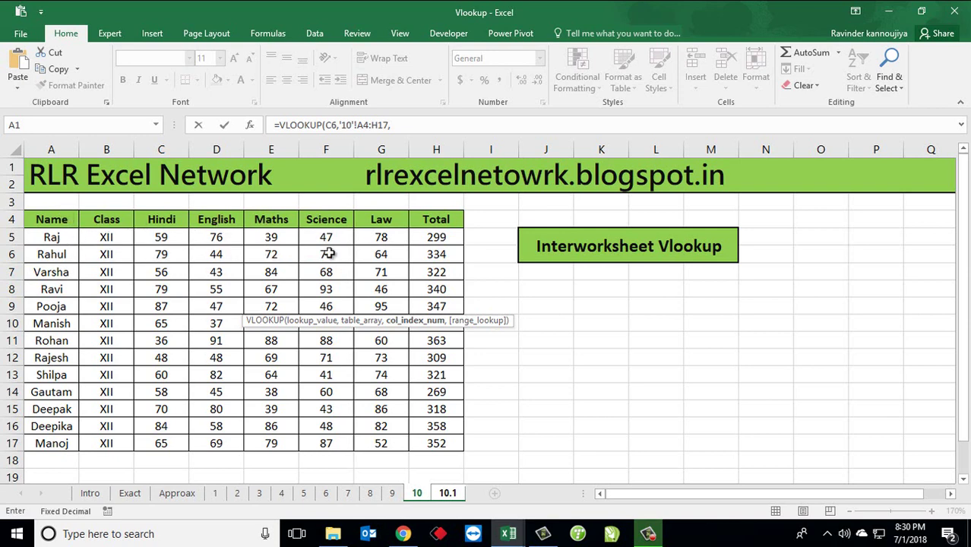
{"action": "type", "text": "6"}
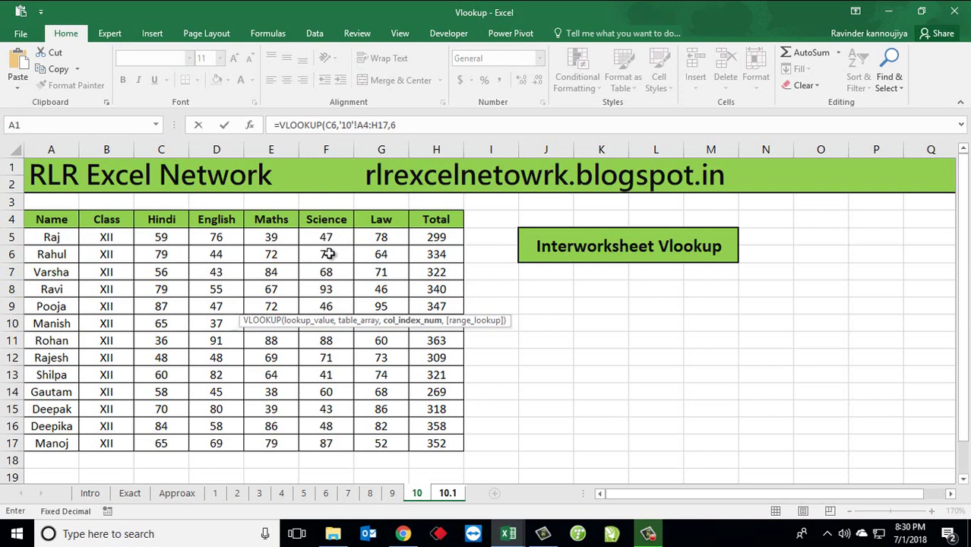
{"action": "type", "text": ",0"}
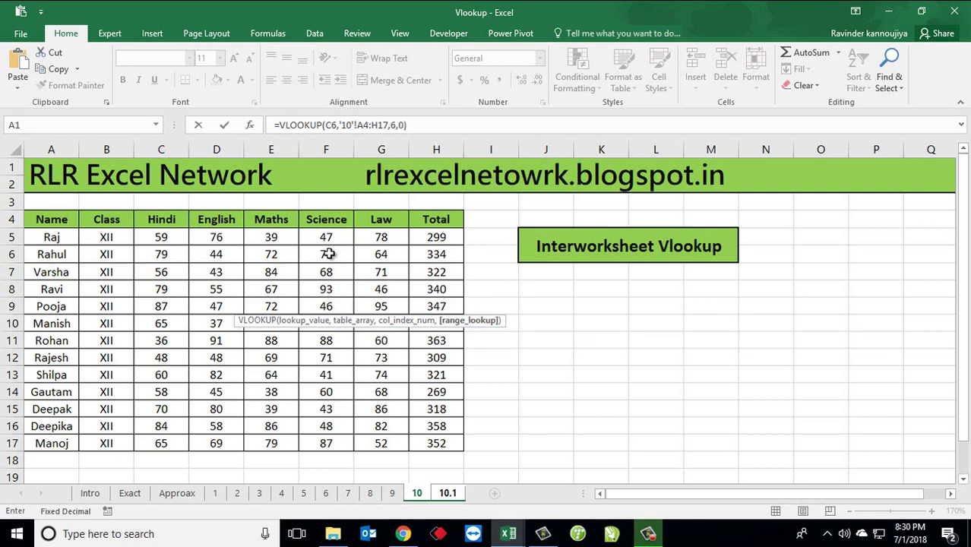
{"action": "key", "text": "Return"}
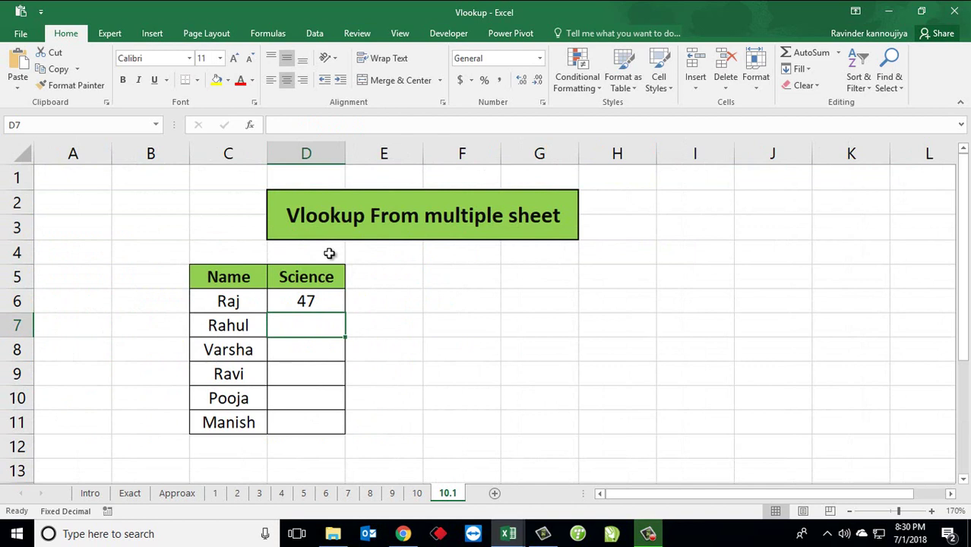
Verify Raj's Science mark of 47 in sheet 10's marks table, then return to sheet 10.1.
{"action": "key", "text": "Up"}
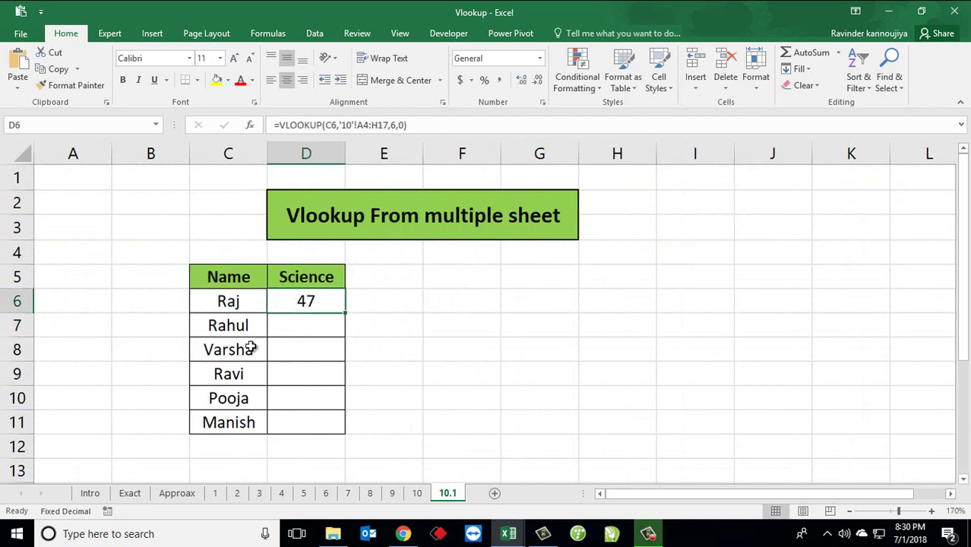
{"action": "left_click", "coordinate": [417, 495]}
{"action": "left_click", "coordinate": [68, 240]}
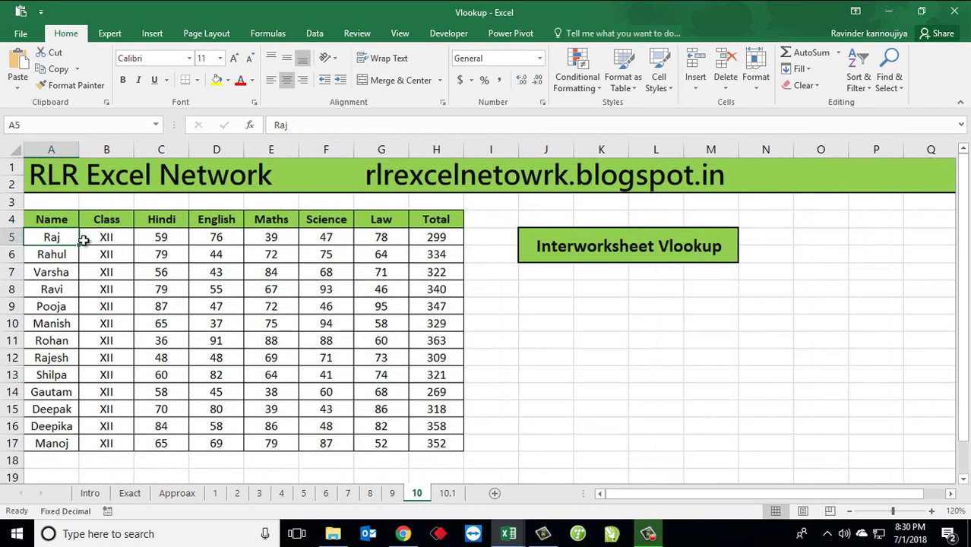
{"action": "left_click", "coordinate": [342, 240]}
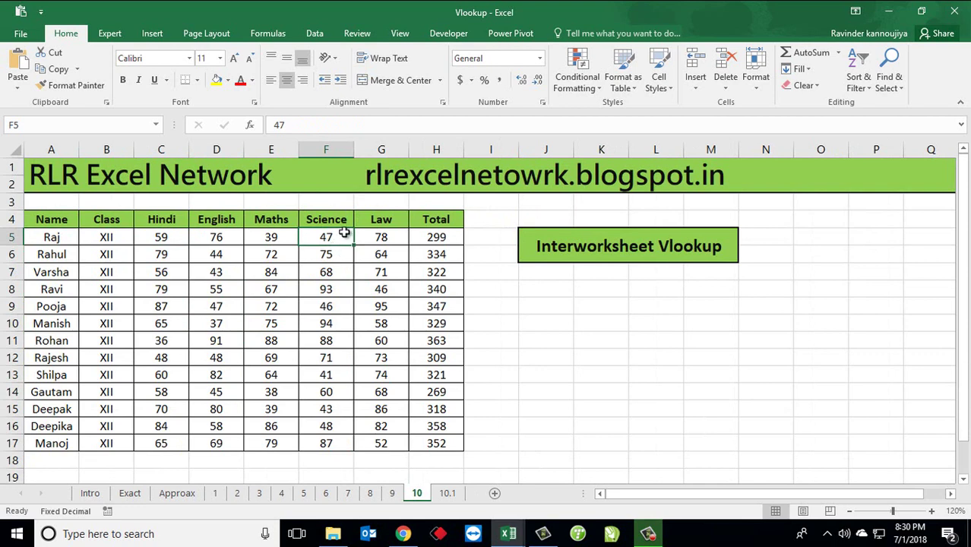
{"action": "left_click", "coordinate": [449, 493]}
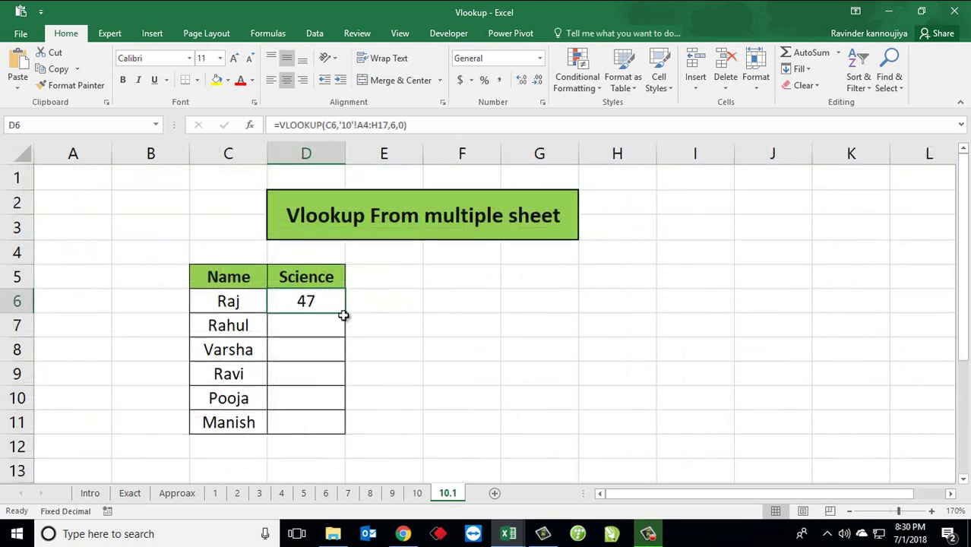
Fill the D6 lookup down to D11 and inspect Rahul's formula in D7.
{"action": "left_click_drag", "start_coordinate": [345, 313], "coordinate": [337, 426]}
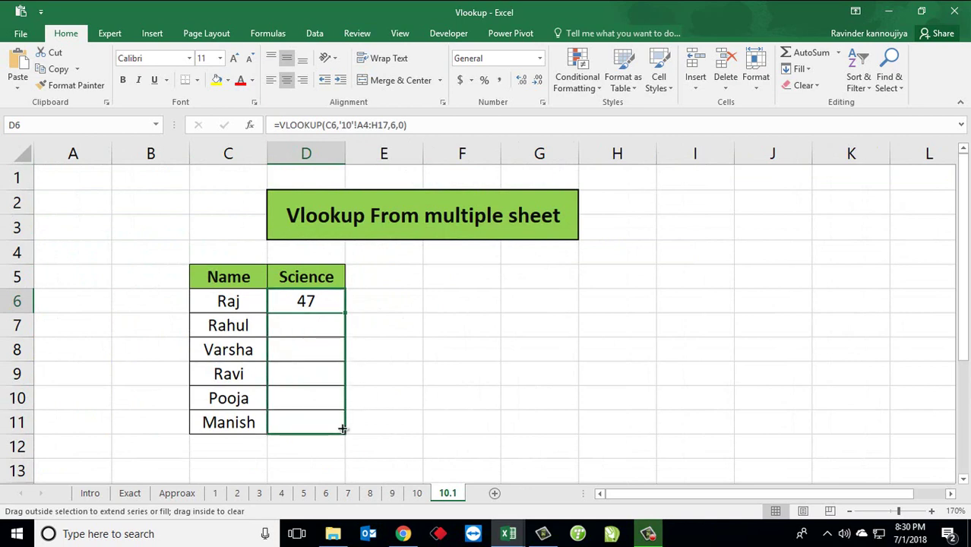
{"action": "left_click", "coordinate": [417, 493]}
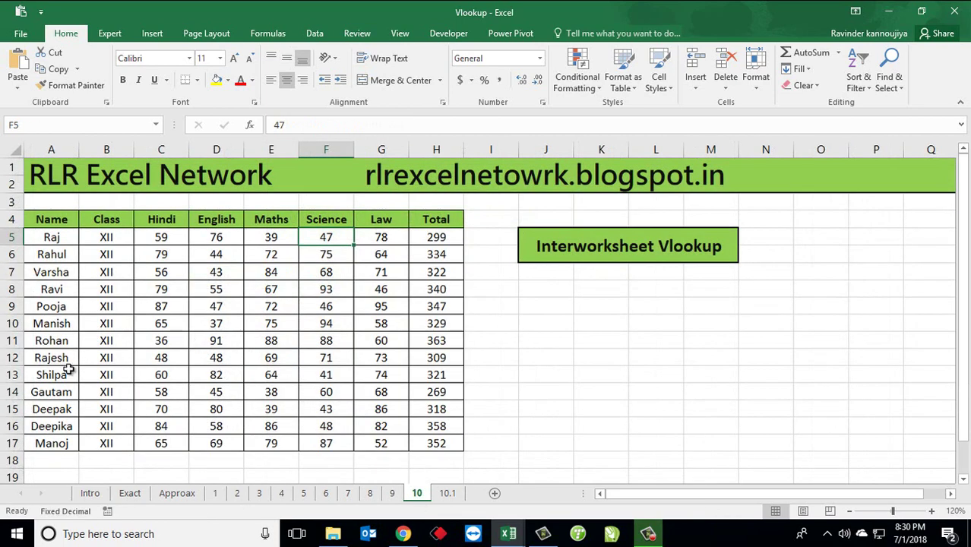
{"action": "left_click", "coordinate": [447, 493]}
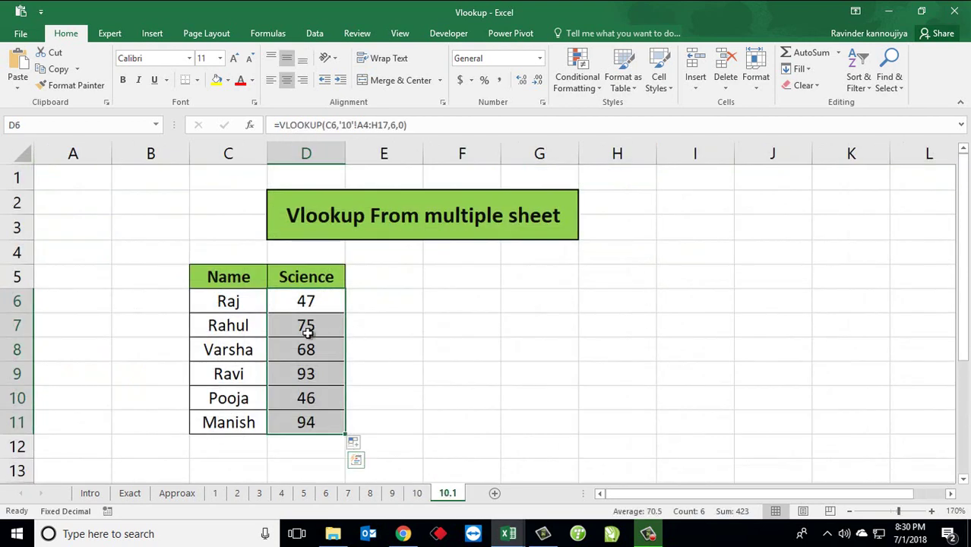
{"action": "left_click", "coordinate": [222, 327]}
{"action": "left_click", "coordinate": [334, 323]}
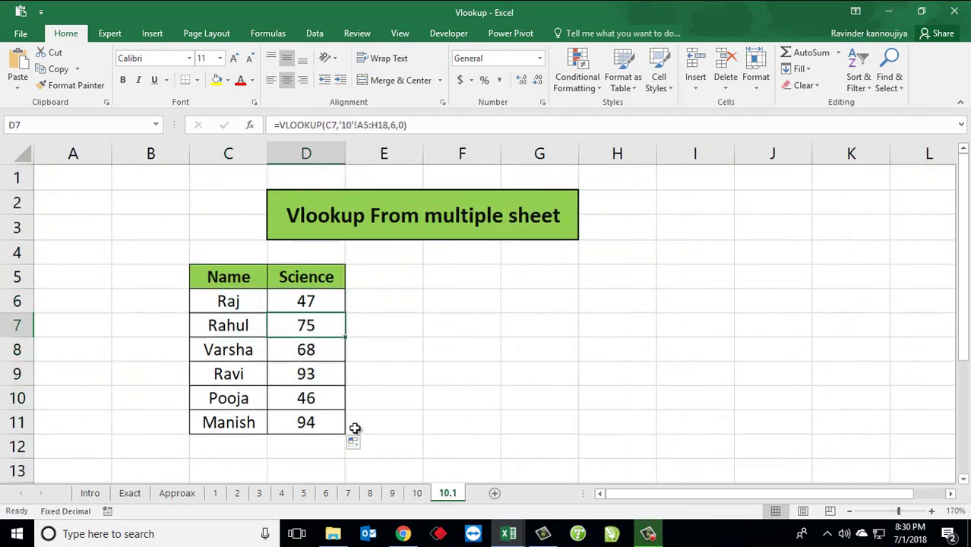
Confirm Rahul's Science mark of 75 on sheet 10, then return to sheet 10.1.
{"action": "left_click", "coordinate": [417, 494]}
{"action": "left_click", "coordinate": [65, 253]}
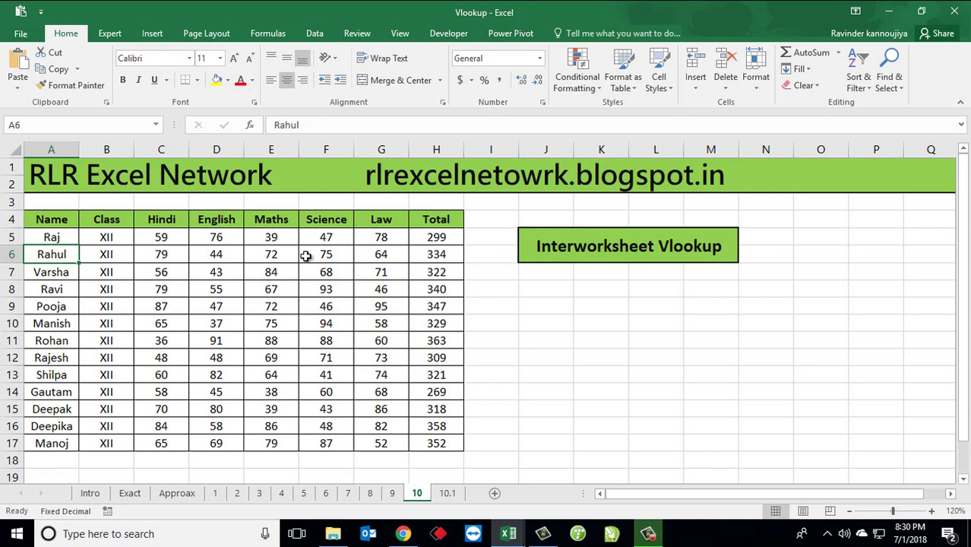
{"action": "left_click", "coordinate": [334, 256]}
{"action": "left_click", "coordinate": [453, 496]}
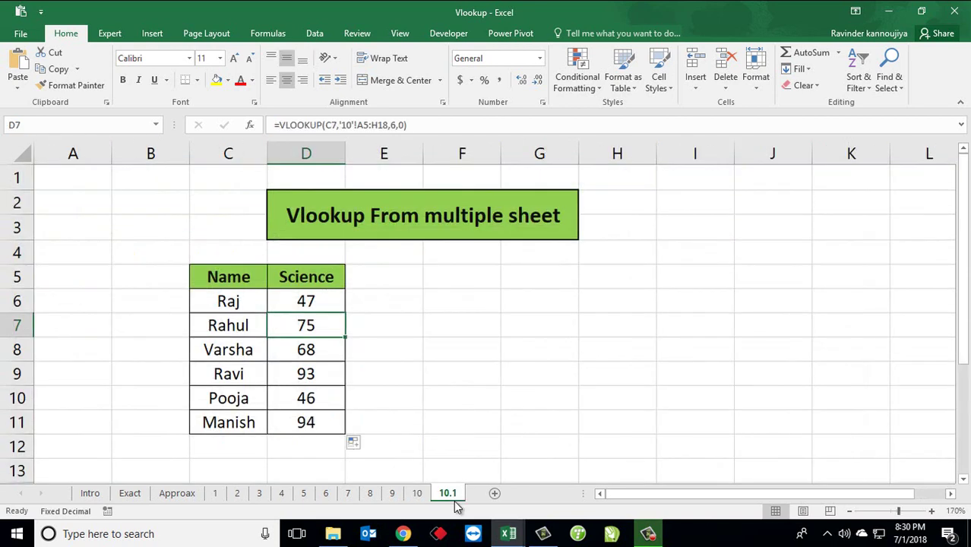
Compare D6 against sheet 10's Law column and begin editing the D6 formula.
{"action": "left_click", "coordinate": [337, 304]}
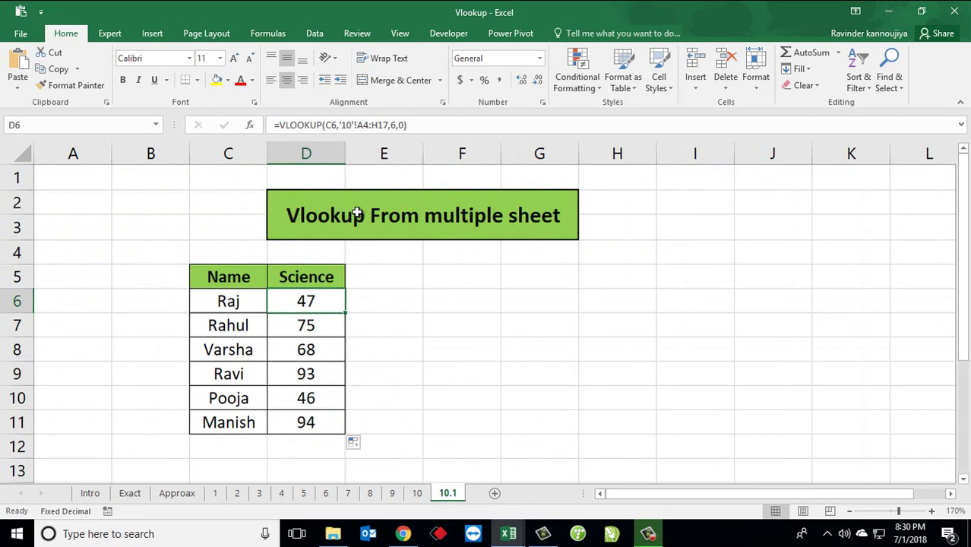
{"action": "left_click", "coordinate": [416, 493]}
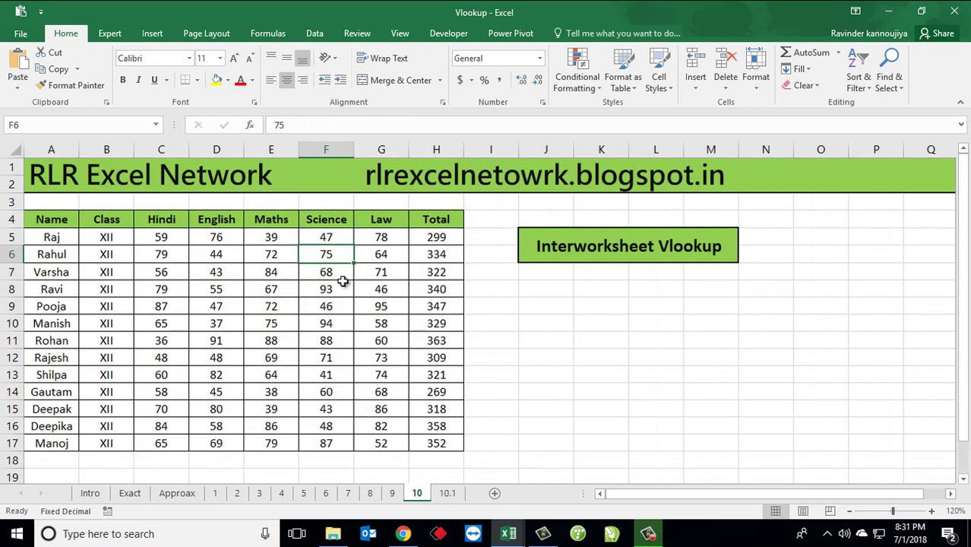
{"action": "left_click", "coordinate": [446, 493]}
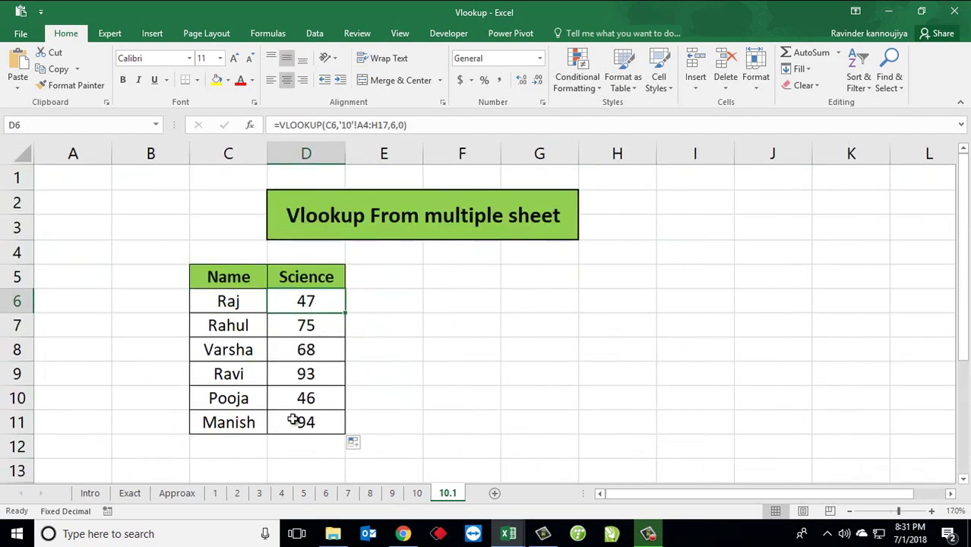
{"action": "left_click", "coordinate": [416, 493]}
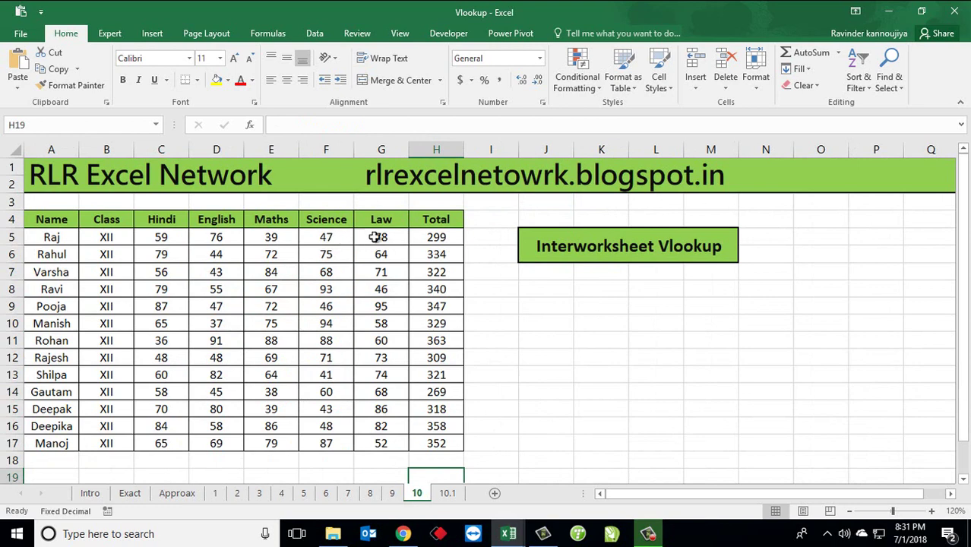
{"action": "left_click", "coordinate": [447, 494]}
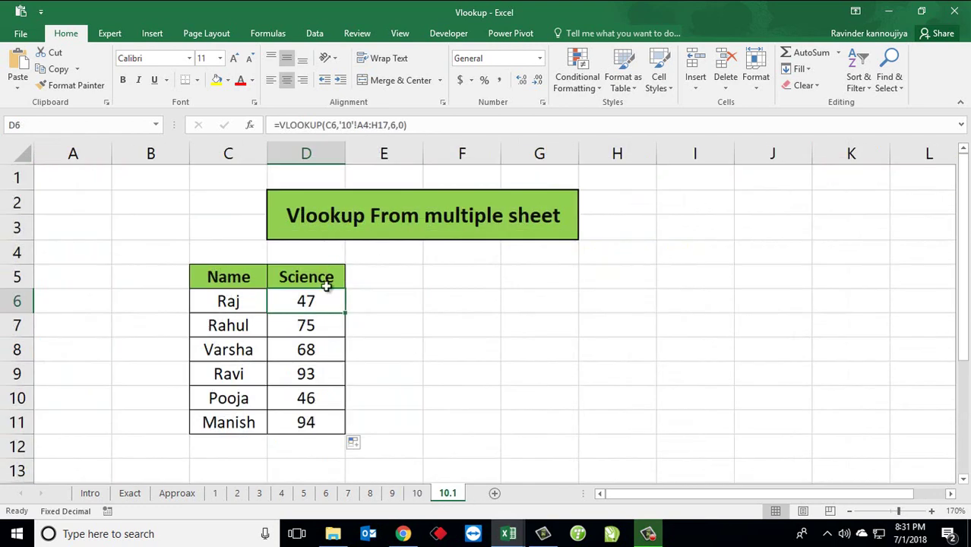
{"action": "left_click", "coordinate": [393, 124]}
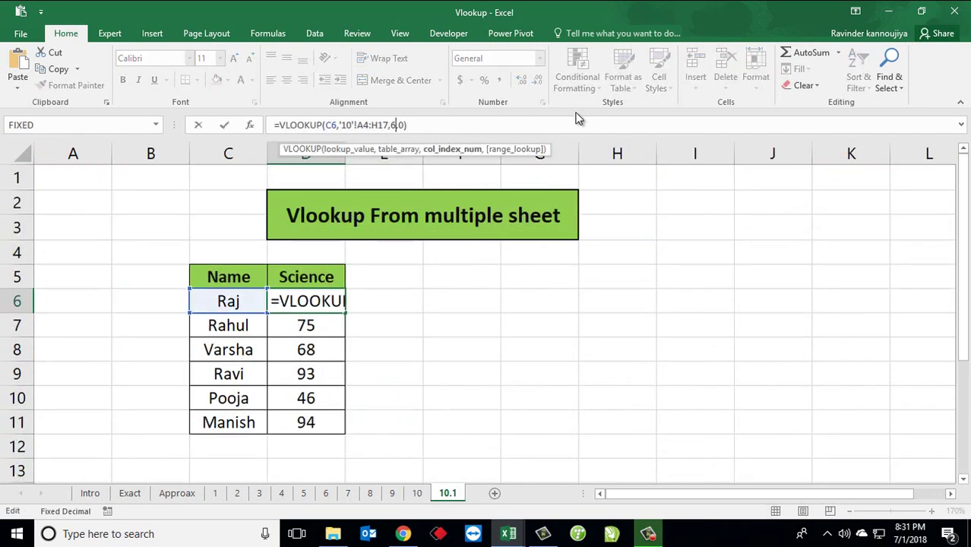
Change D6's column index from 6 to 7 to return Law marks.
{"action": "key", "text": "BackSpace"}
{"action": "type", "text": "7"}
{"action": "key", "text": "Return"}
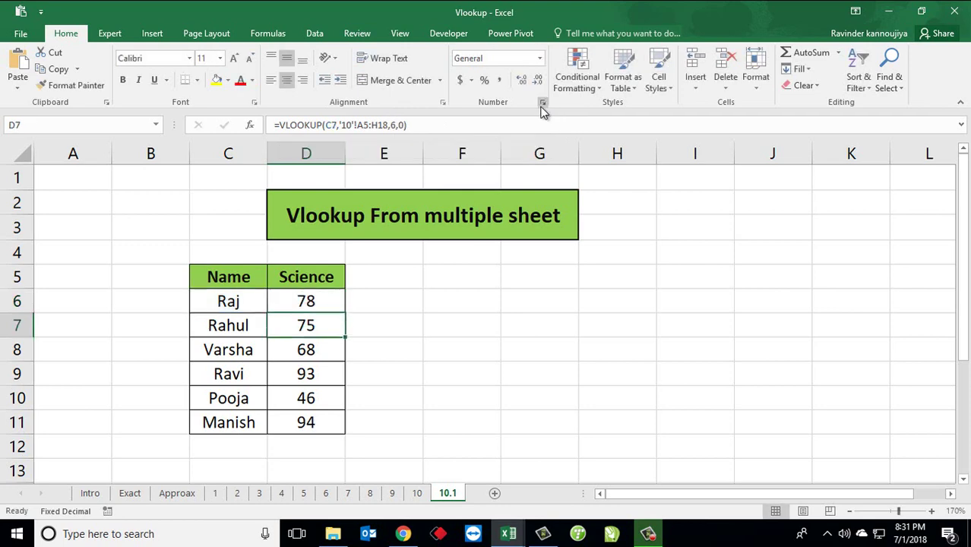
Paste D6's column-7 formula into D6:D11, giving 78, 64, 71, 46, 95, 58, then view sheet 10.
{"action": "key", "text": "Up"}
{"action": "key", "text": "ctrl+c"}
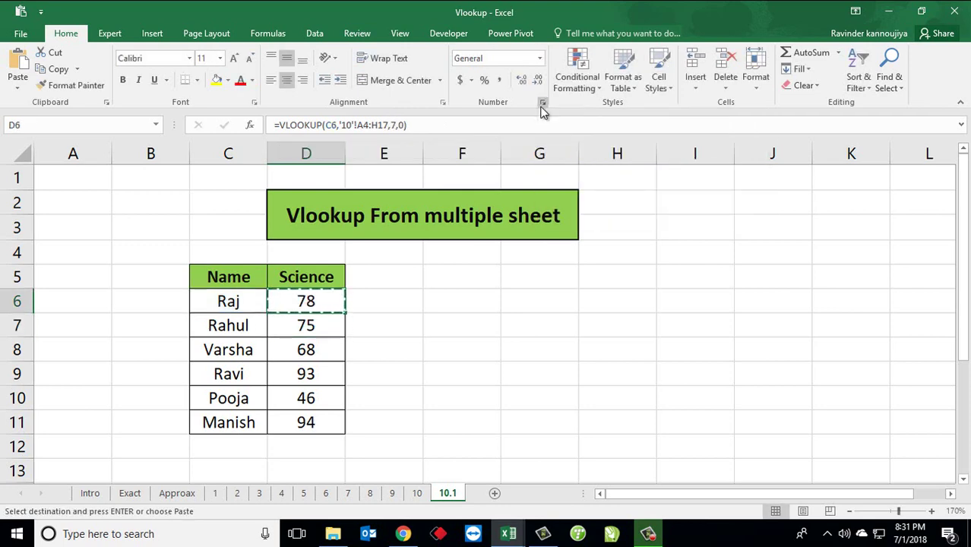
{"action": "key", "text": "ctrl+shift+Down"}
{"action": "key", "text": "ctrl+shift+Up"}
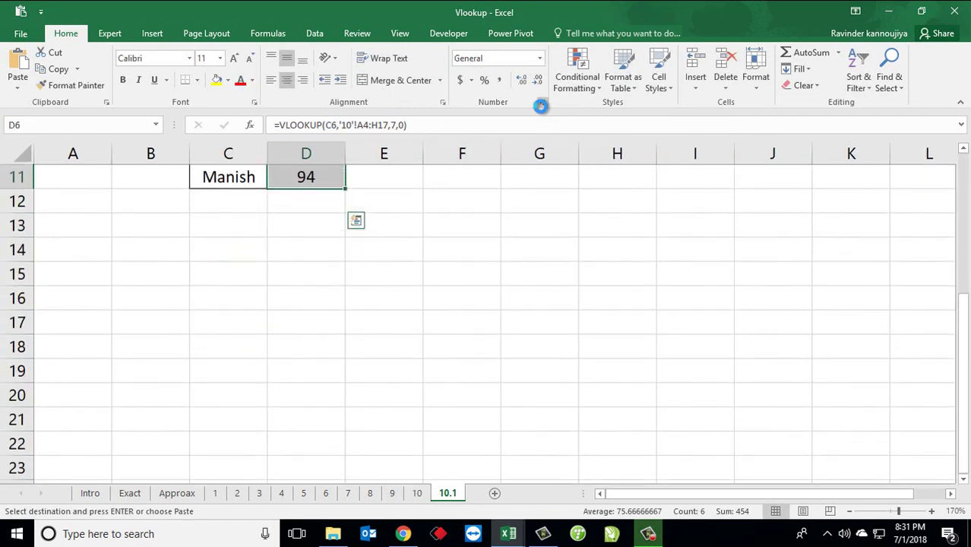
{"action": "key", "text": "ctrl+v"}
{"action": "key", "text": "Escape"}
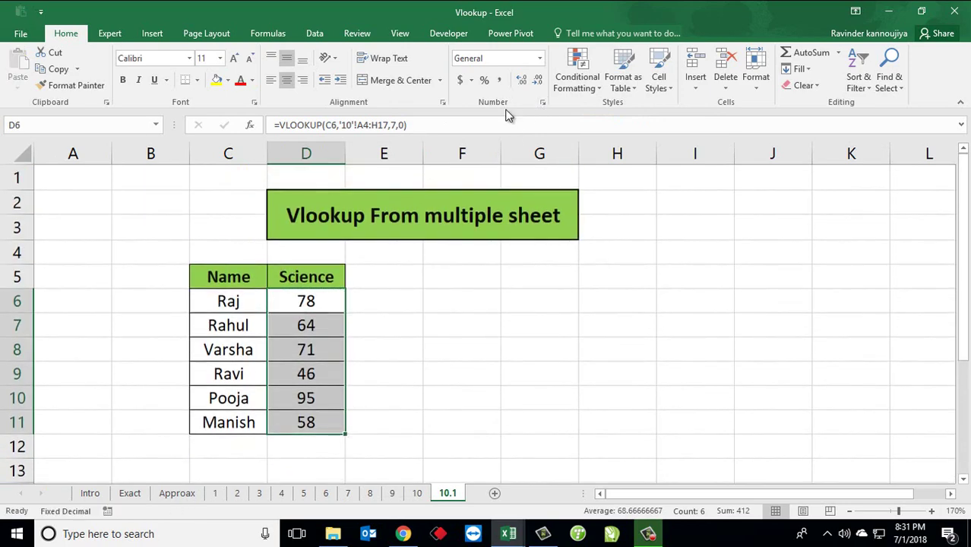
{"action": "left_click_drag", "start_coordinate": [220, 308], "coordinate": [299, 304]}
{"action": "left_click", "coordinate": [298, 304]}
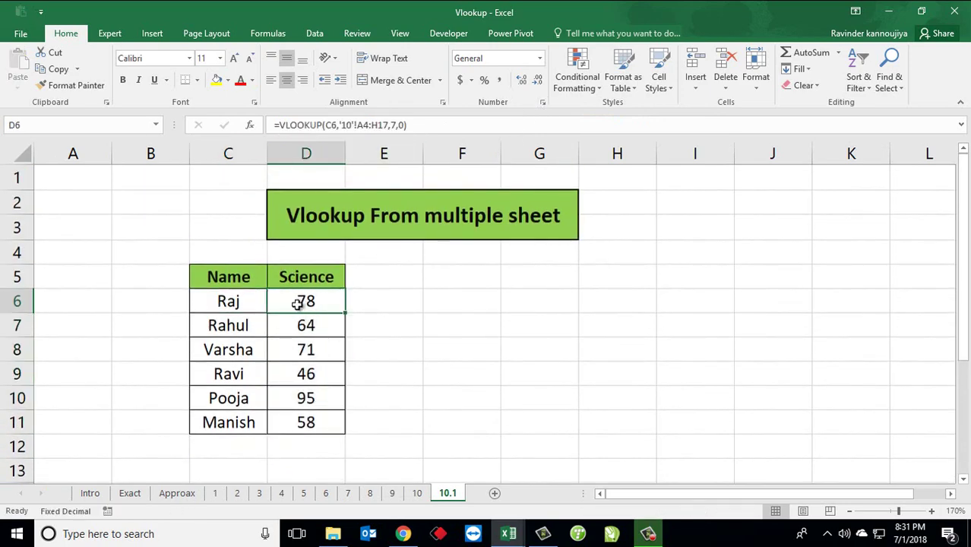
{"action": "left_click", "coordinate": [417, 493]}
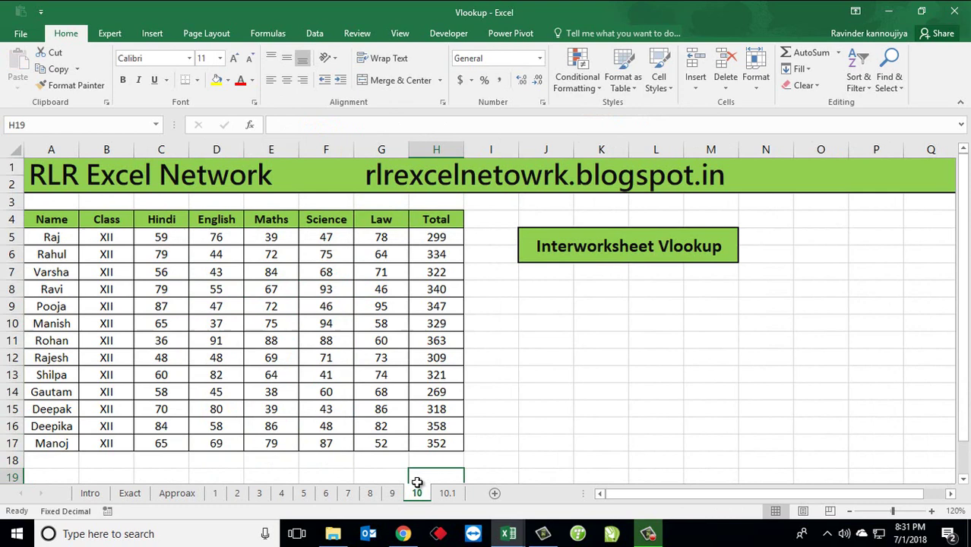
Check Raj's Law mark 78 and Pooja's row on sheet 10, then inspect D10's lookup returning 95.
{"action": "left_click_drag", "start_coordinate": [389, 259], "coordinate": [385, 240]}
{"action": "left_click", "coordinate": [384, 241]}
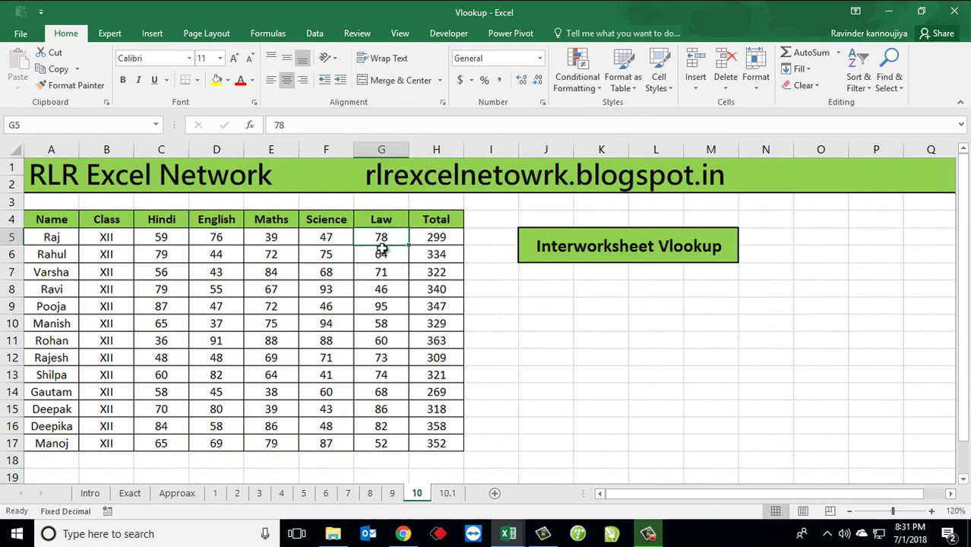
{"action": "left_click", "coordinate": [44, 307]}
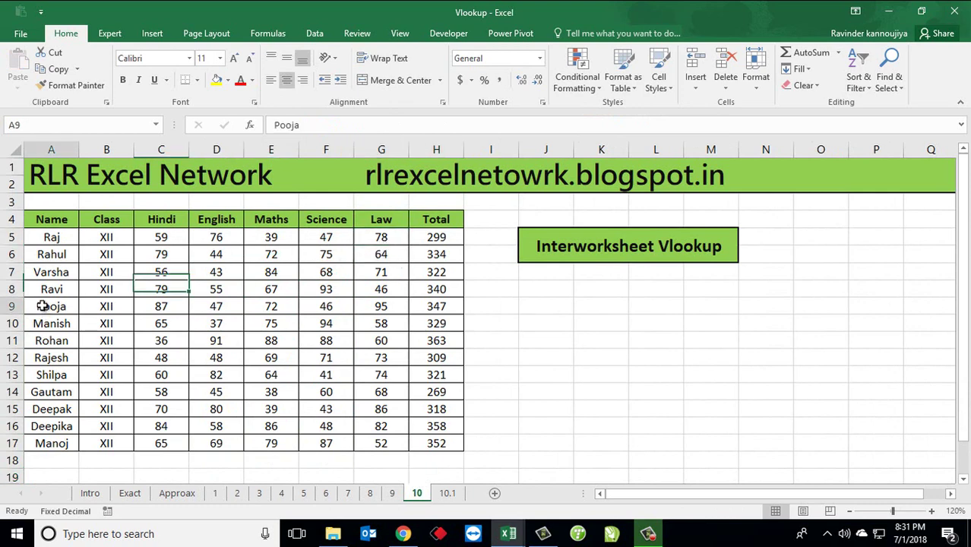
{"action": "left_click", "coordinate": [377, 308]}
{"action": "left_click", "coordinate": [447, 492]}
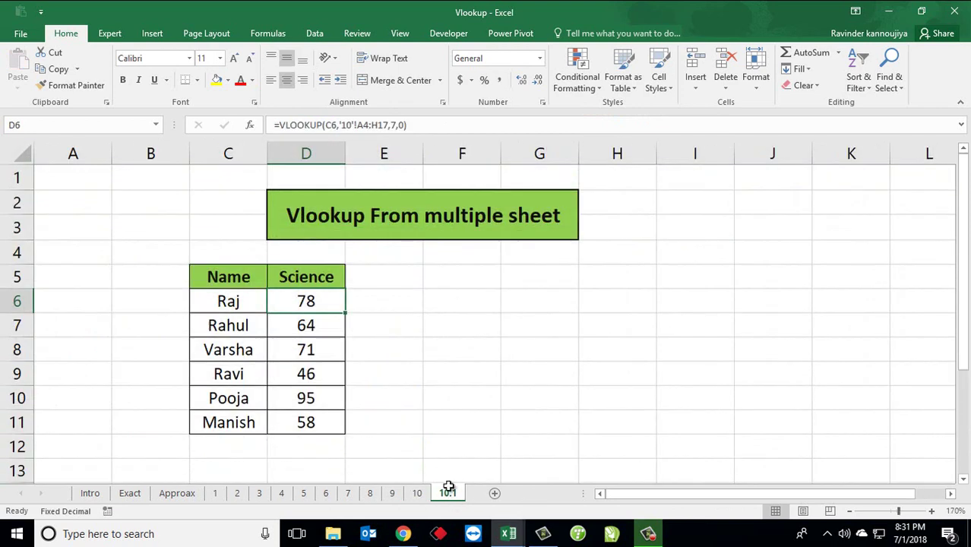
{"action": "left_click", "coordinate": [328, 407]}
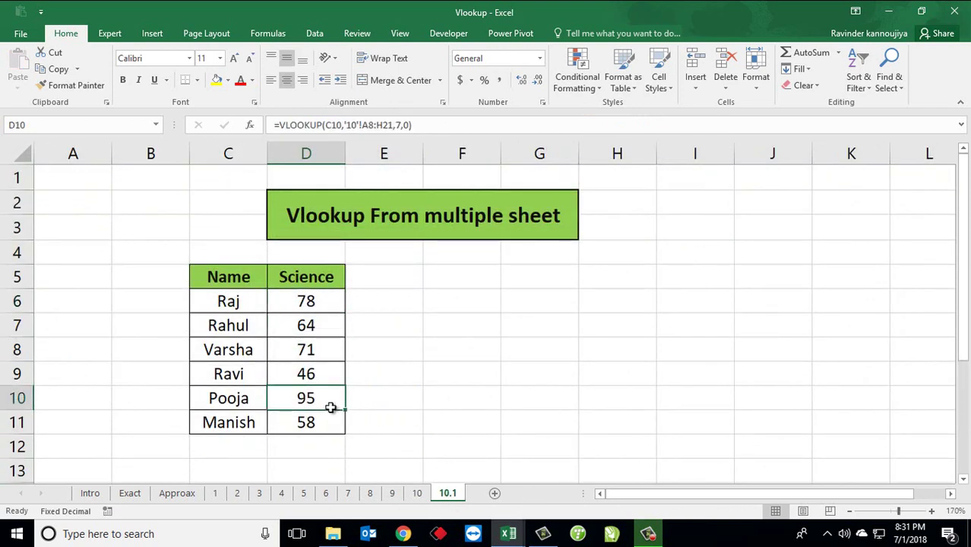